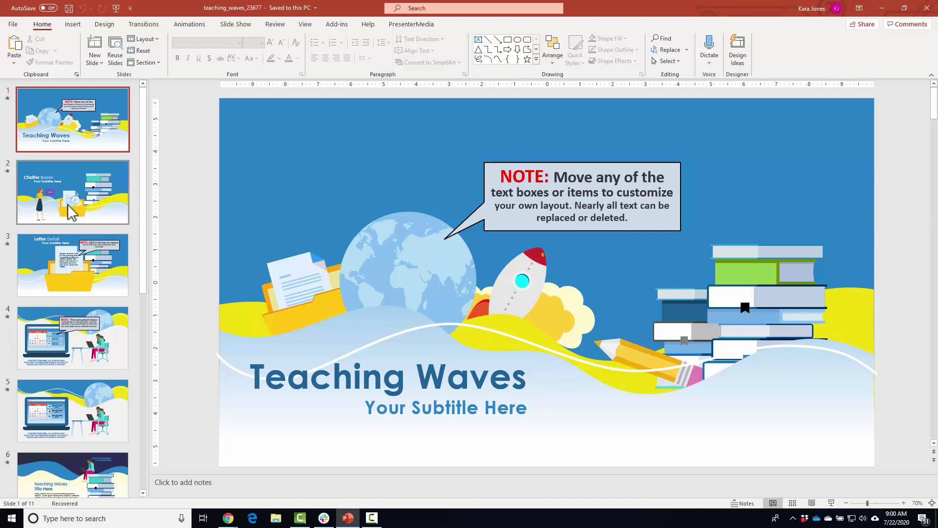
Step: Display Teaching Waves slide 4, the laptop calendar illustration
{"action": "left_click", "coordinate": [85, 321]}
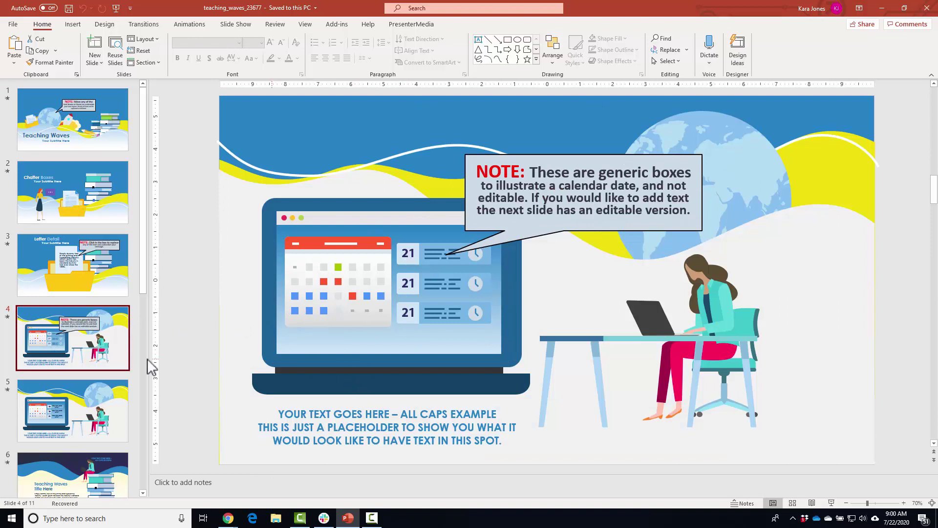
Step: Copy slide 4 from its thumbnail's context menu to the clipboard
{"action": "right_click", "coordinate": [79, 345]}
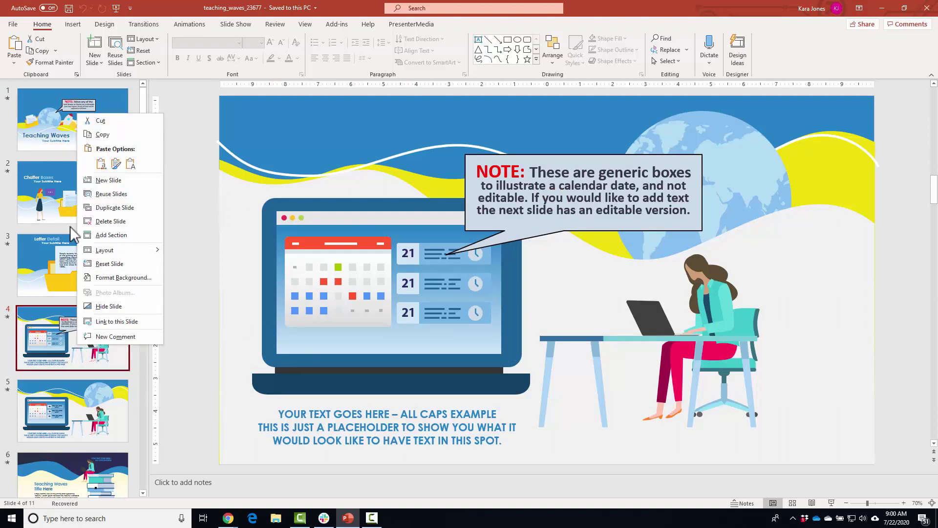
{"action": "left_click", "coordinate": [105, 139]}
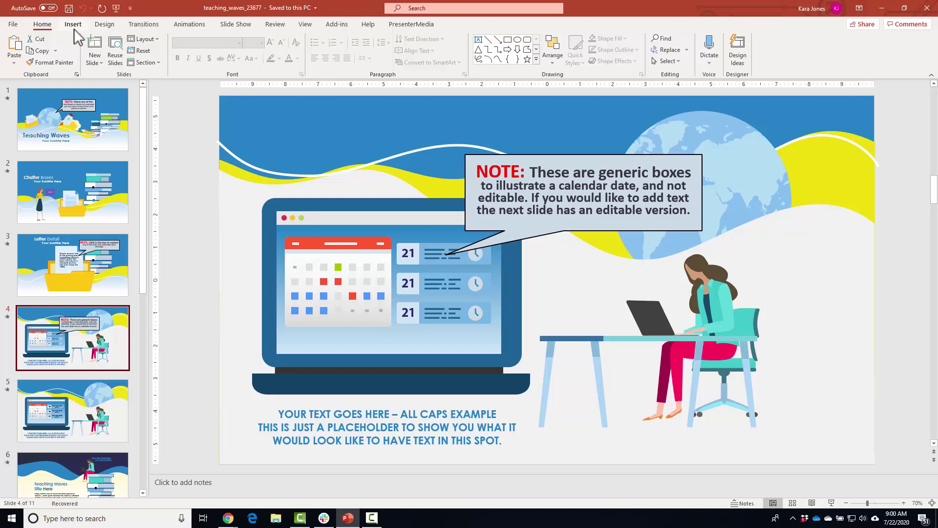
{"action": "left_click", "coordinate": [55, 50]}
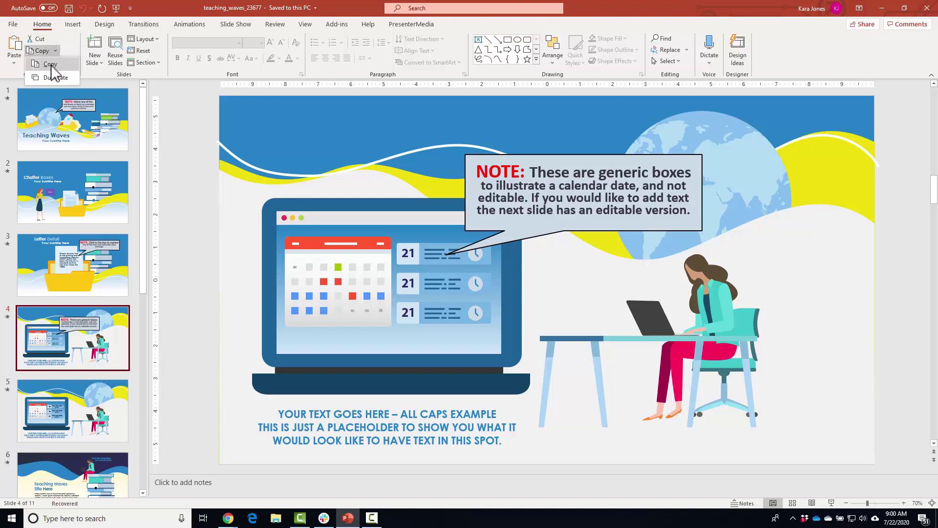
{"action": "left_click", "coordinate": [50, 65]}
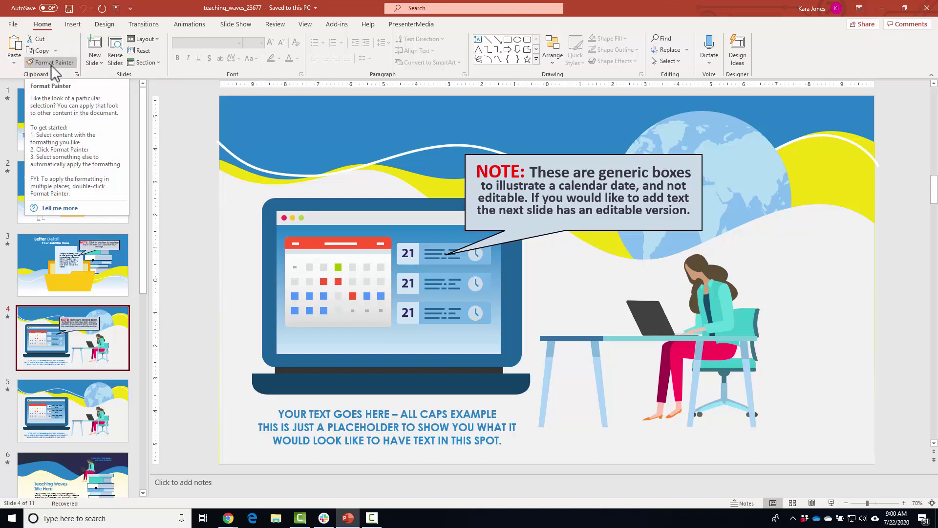
Step: Open lightbulb_arrows_toolkit_22365 from the Desktop and enable editing
{"action": "left_click", "coordinate": [14, 24]}
{"action": "left_click", "coordinate": [20, 87]}
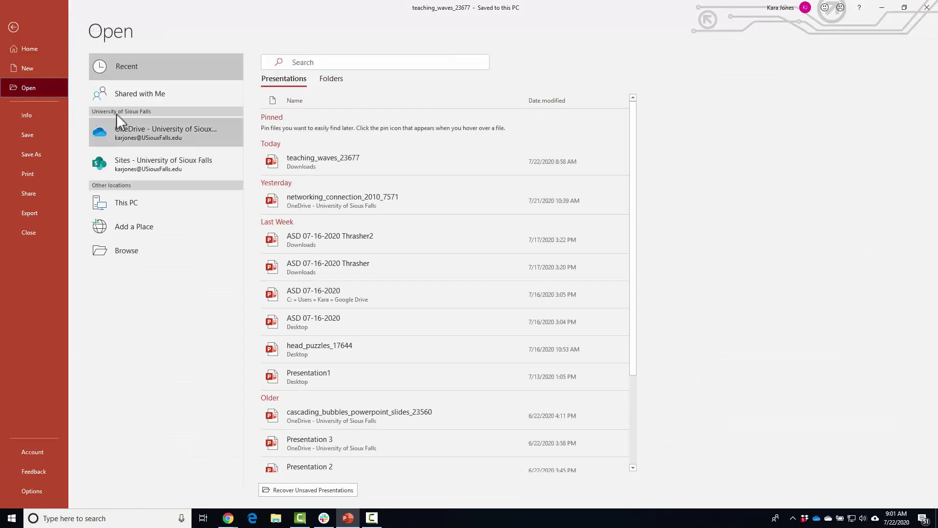
{"action": "left_click", "coordinate": [128, 252]}
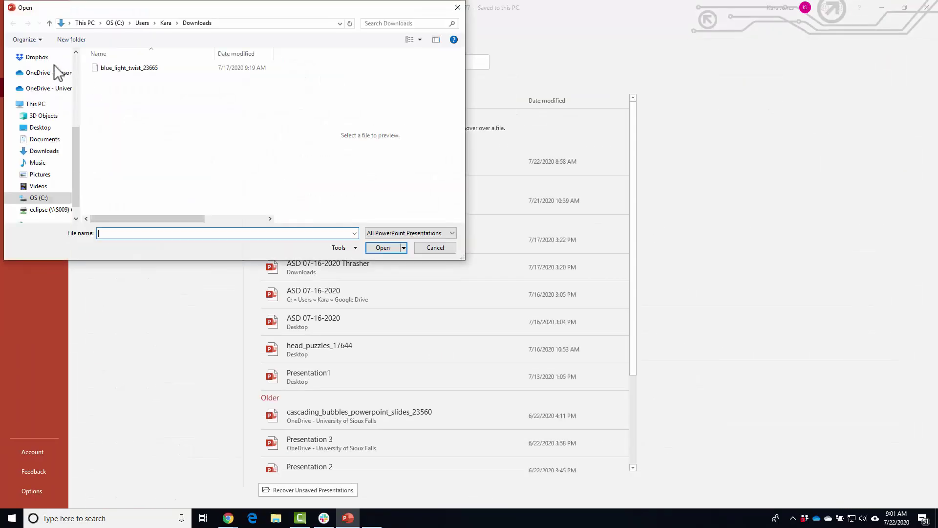
{"action": "left_click", "coordinate": [40, 128]}
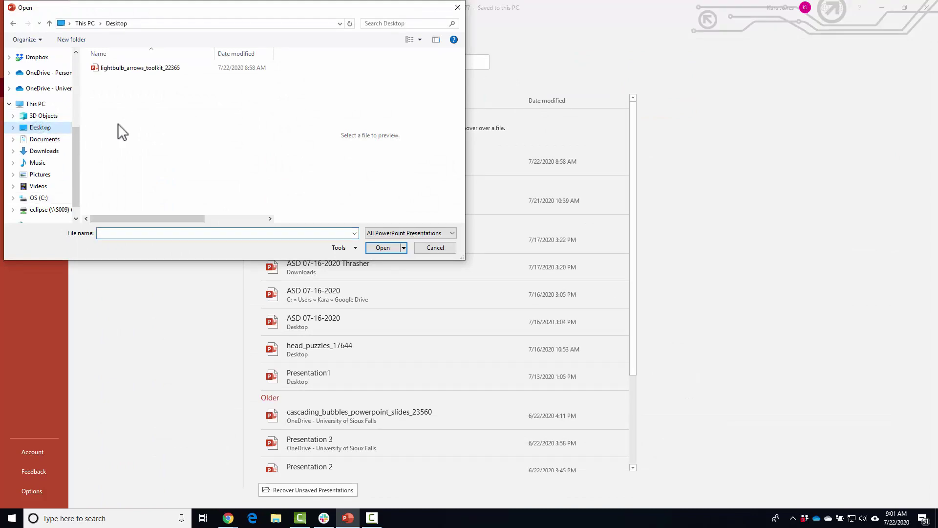
{"action": "double_click", "coordinate": [129, 66]}
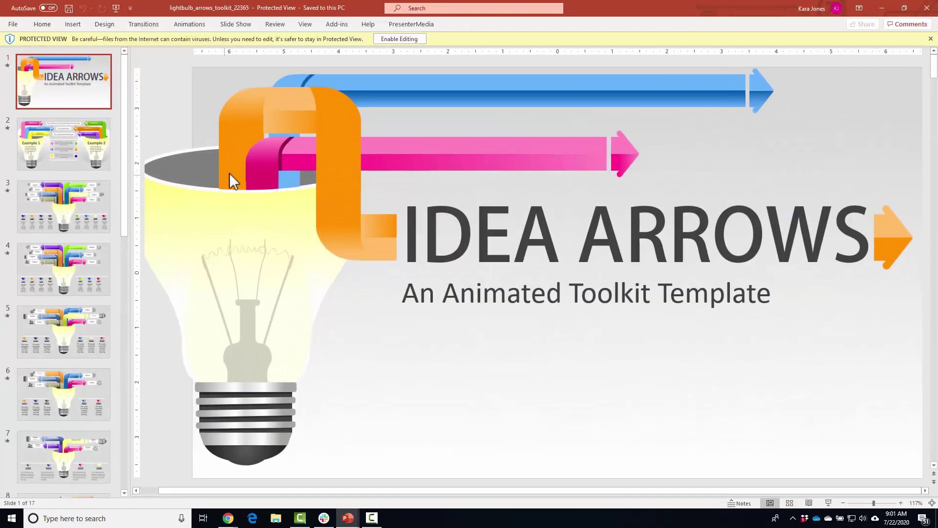
{"action": "left_click", "coordinate": [399, 39]}
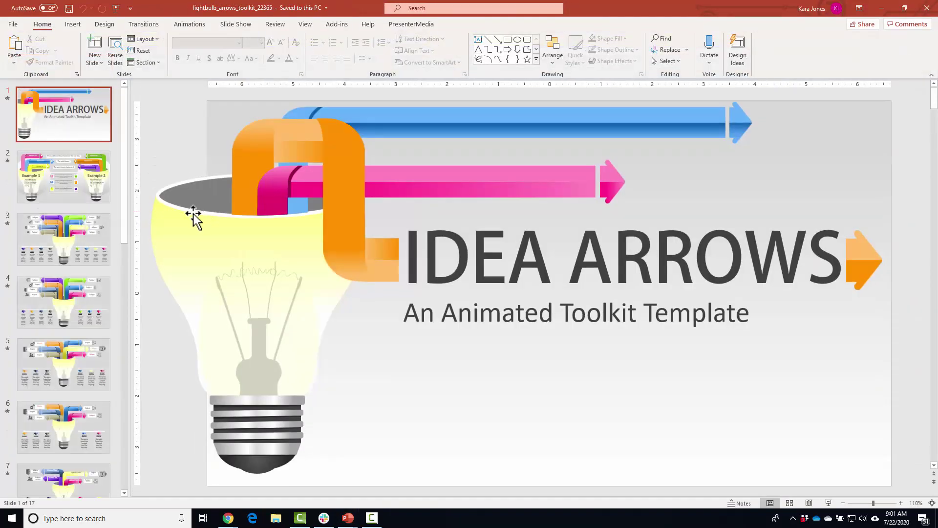
Step: Browse the toolkit slides and set the insertion point after slide 1
{"action": "left_click", "coordinate": [72, 178]}
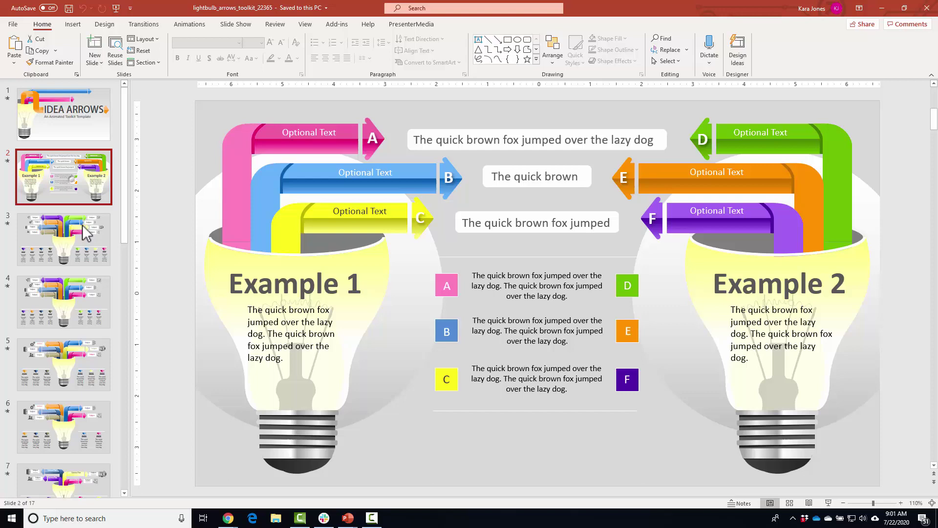
{"action": "left_click", "coordinate": [86, 252]}
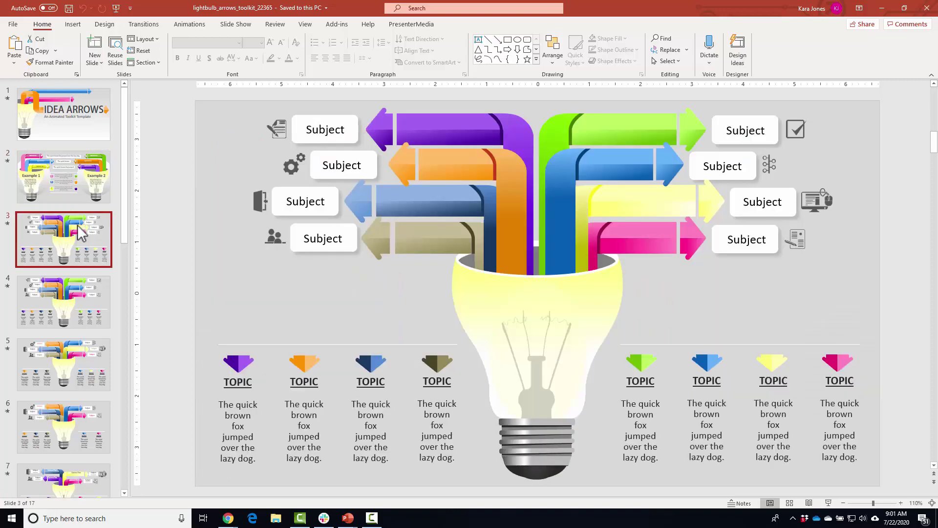
{"action": "left_click", "coordinate": [74, 143]}
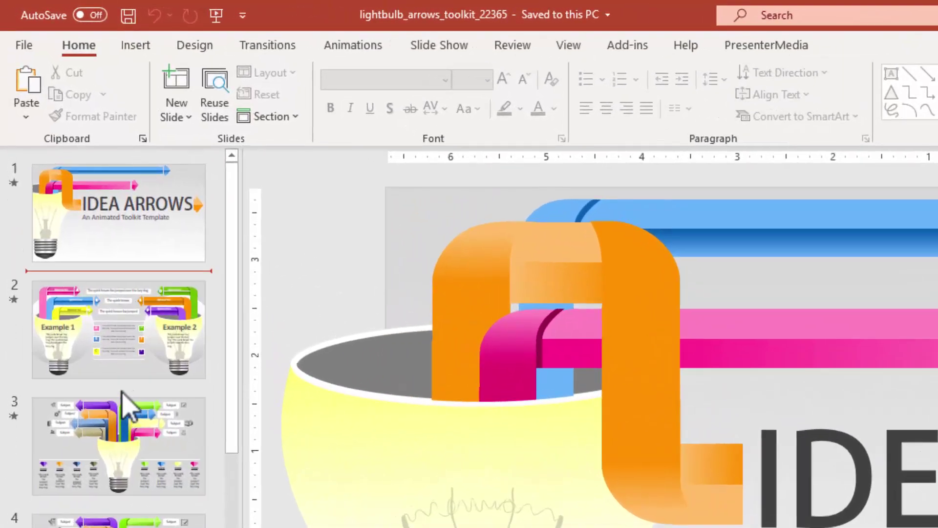
{"action": "left_click", "coordinate": [122, 389]}
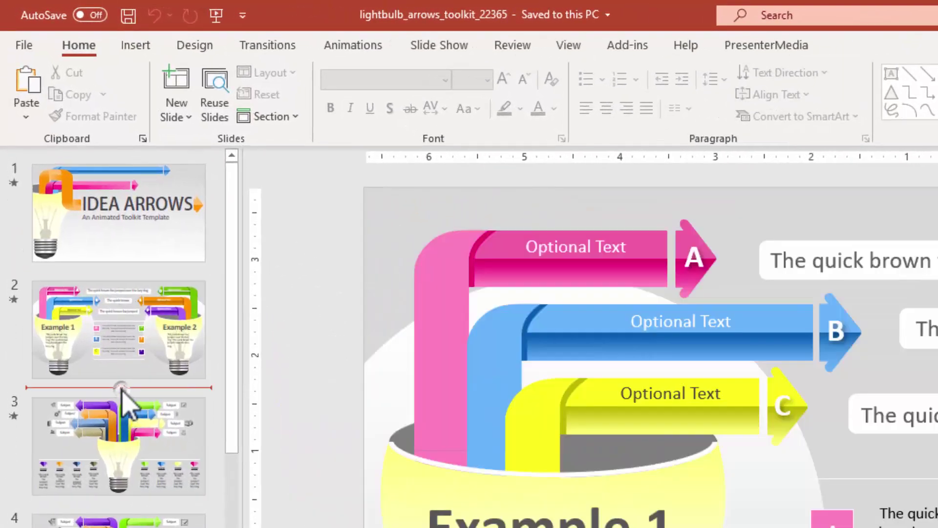
{"action": "left_click", "coordinate": [118, 271]}
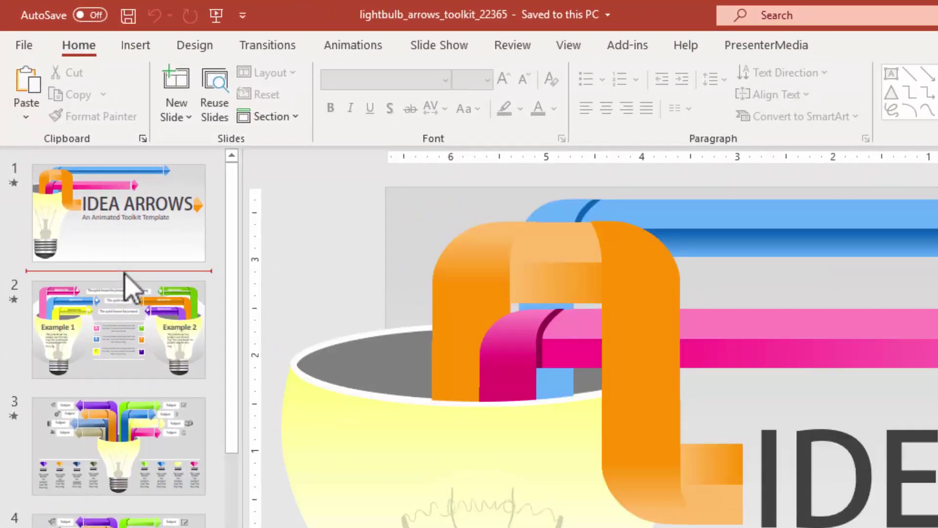
Step: Paste the laptop slide as a picture onto the title slide and drag it into place
{"action": "right_click", "coordinate": [124, 278]}
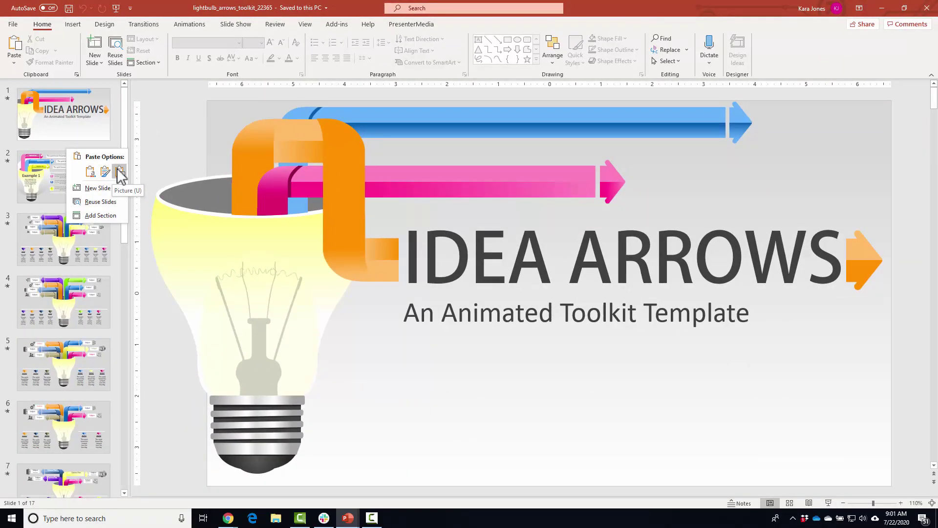
{"action": "left_click", "coordinate": [117, 170]}
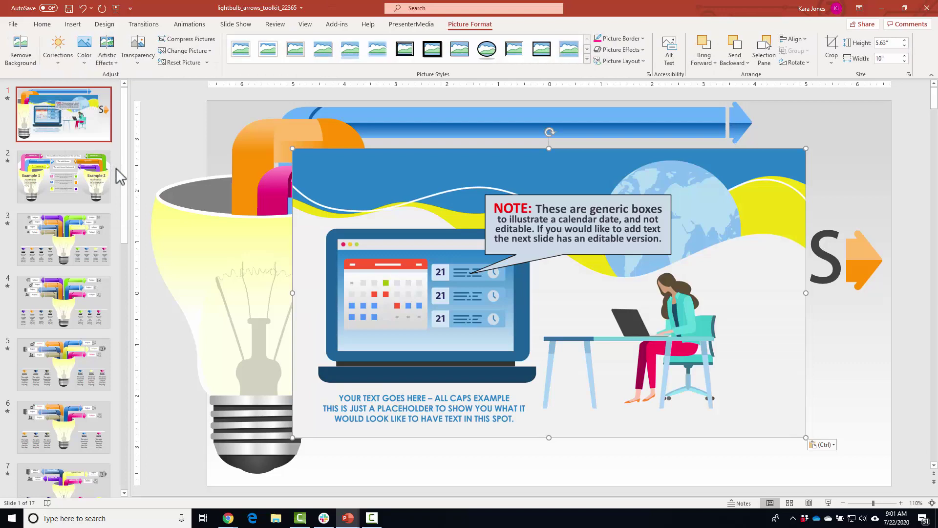
{"action": "mouse_move", "coordinate": [405, 212]}
{"action": "left_mouse_down"}
{"action": "mouse_move", "coordinate": [522, 207]}
{"action": "mouse_move", "coordinate": [478, 278]}
{"action": "left_mouse_up"}
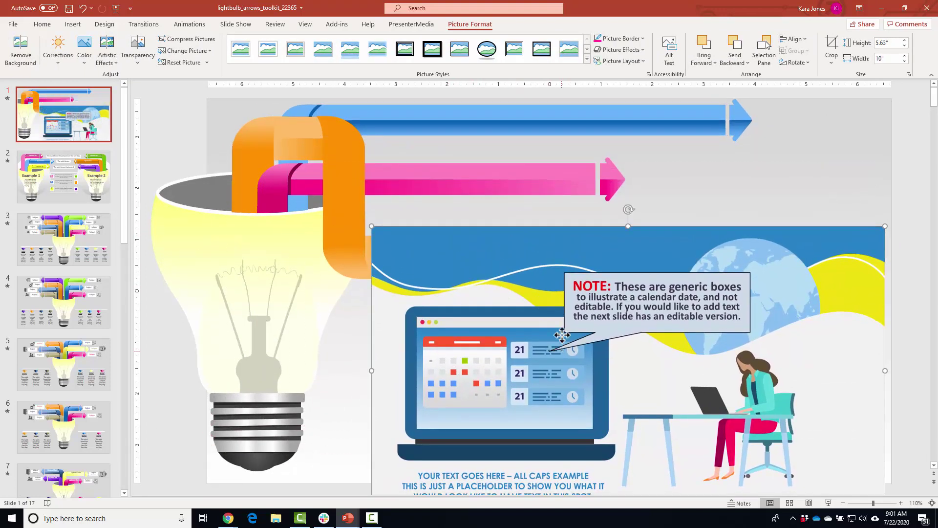
{"action": "left_click_drag", "start_coordinate": [558, 333], "coordinate": [558, 248]}
Step: Shrink the picture to about 4.34 by 2.44 inches, reposition it, then delete it
{"action": "left_click_drag", "start_coordinate": [880, 120], "coordinate": [589, 282]}
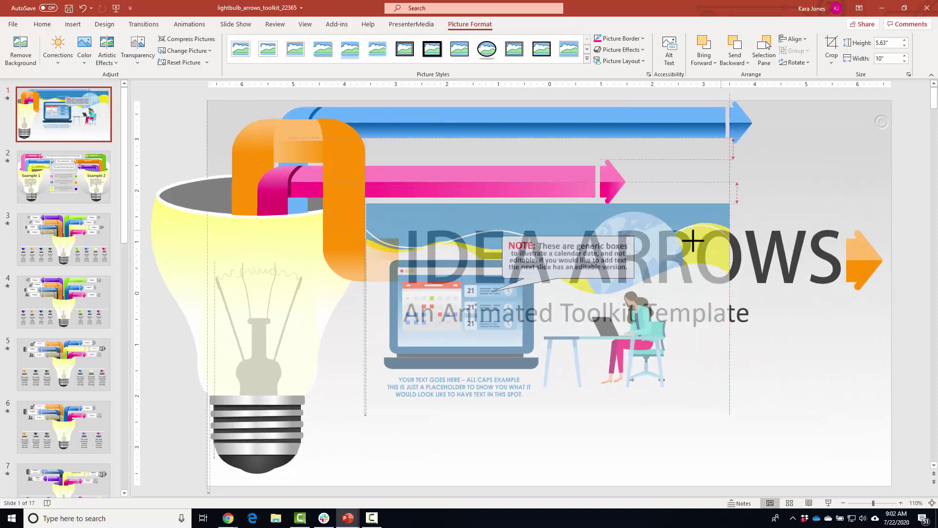
{"action": "left_click_drag", "start_coordinate": [449, 357], "coordinate": [673, 231]}
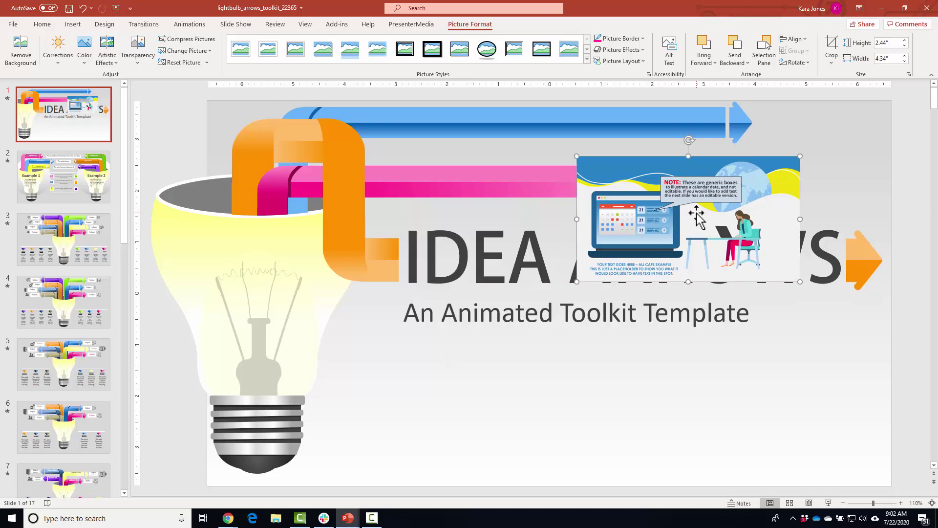
{"action": "key", "text": "Delete"}
Step: Paste the laptop slide after the title slide with Keep Source Formatting
{"action": "right_click", "coordinate": [89, 152]}
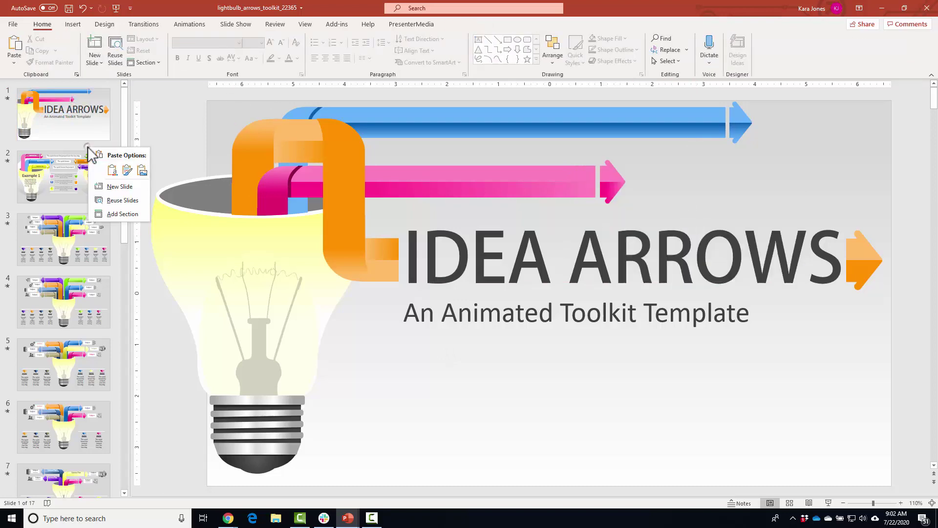
{"action": "left_click", "coordinate": [126, 170]}
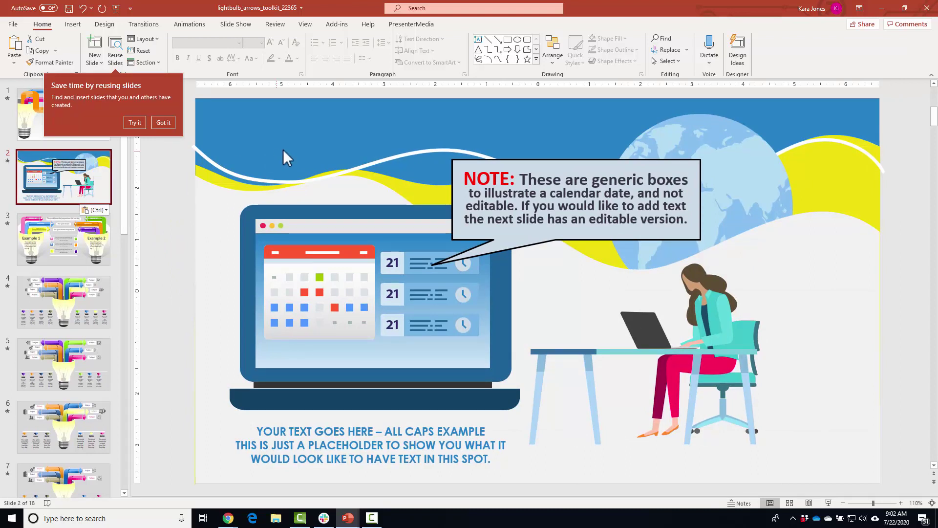
{"action": "left_click", "coordinate": [317, 161]}
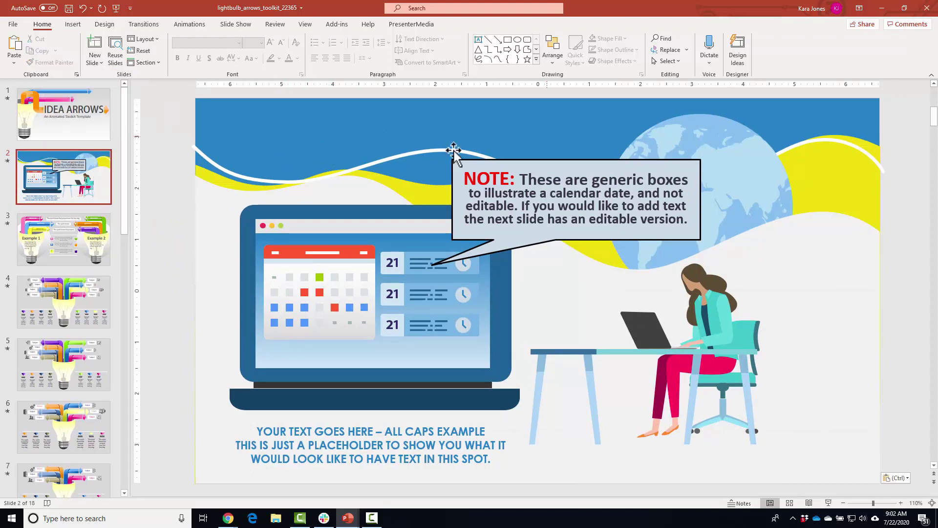
Step: Paste it again after slide 2 using the destination theme, then compare and reorder the copies
{"action": "left_click", "coordinate": [84, 210]}
{"action": "key", "text": "ctrl"}
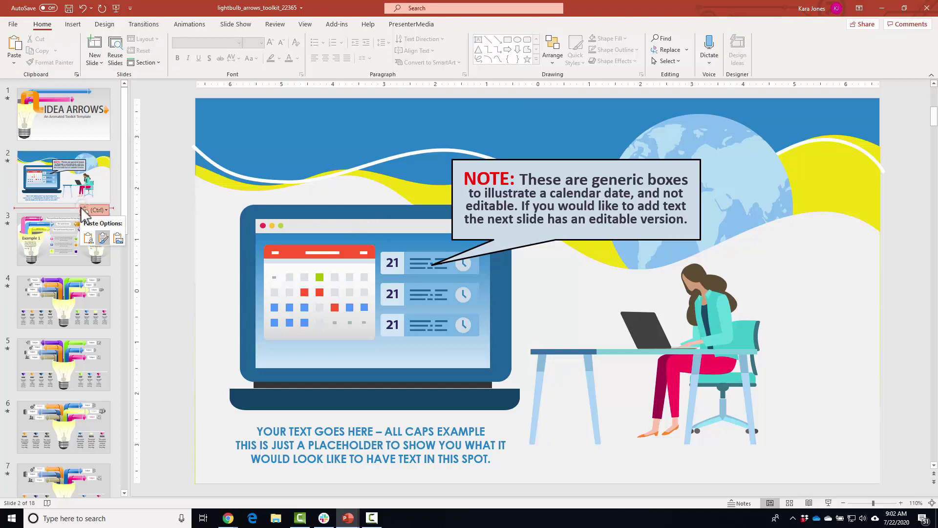
{"action": "right_click", "coordinate": [63, 210]}
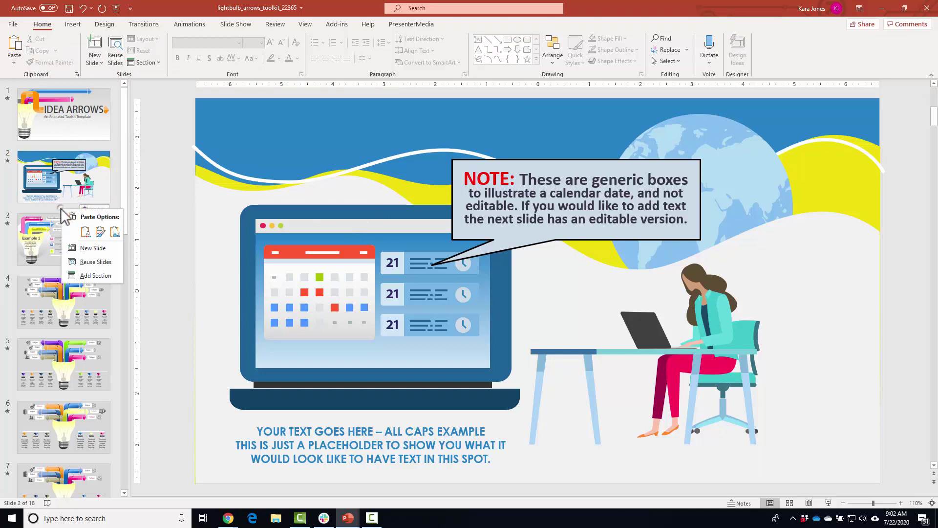
{"action": "left_click", "coordinate": [85, 232]}
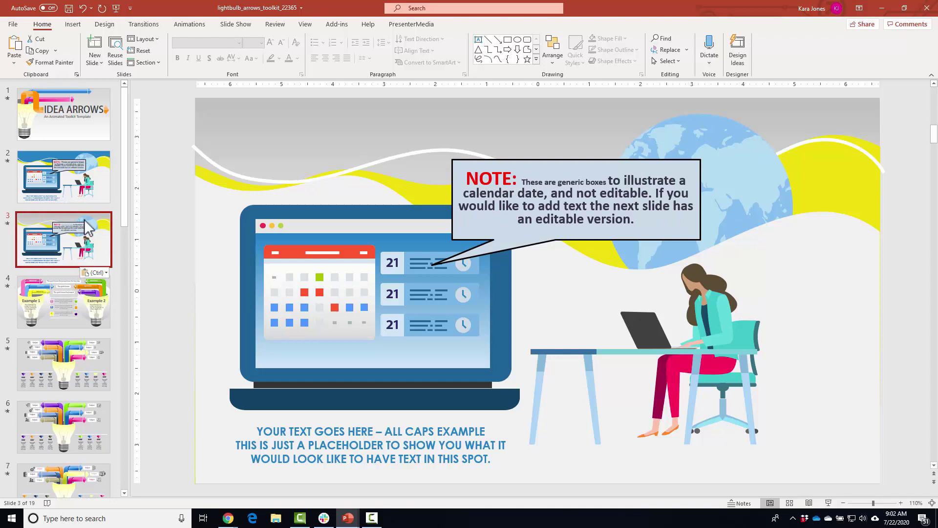
{"action": "left_click", "coordinate": [70, 221]}
{"action": "left_click", "coordinate": [89, 192]}
{"action": "left_click", "coordinate": [93, 247]}
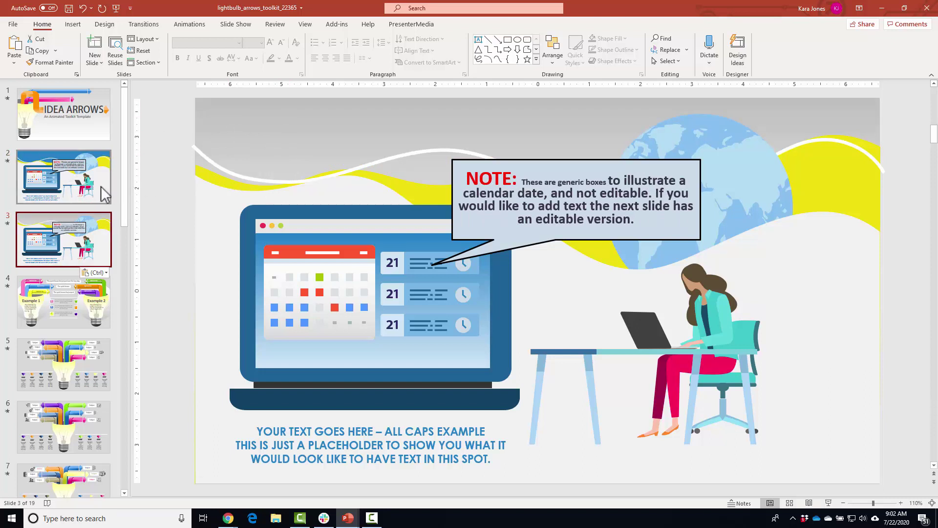
{"action": "mouse_move", "coordinate": [101, 189]}
{"action": "left_mouse_down"}
{"action": "mouse_move", "coordinate": [83, 214]}
{"action": "mouse_move", "coordinate": [106, 167]}
{"action": "left_mouse_up"}
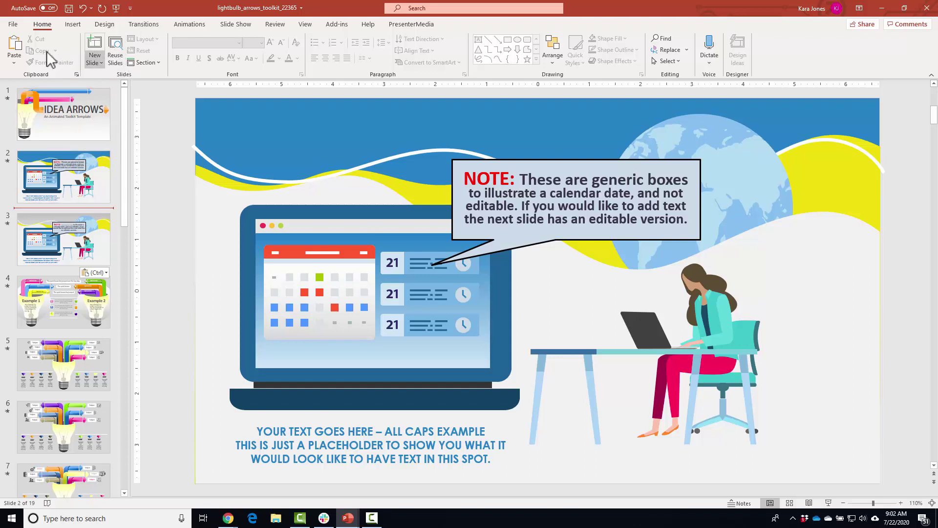
Step: Open Reuse Slides and load the Office365 presentation's slides
{"action": "left_click", "coordinate": [115, 57]}
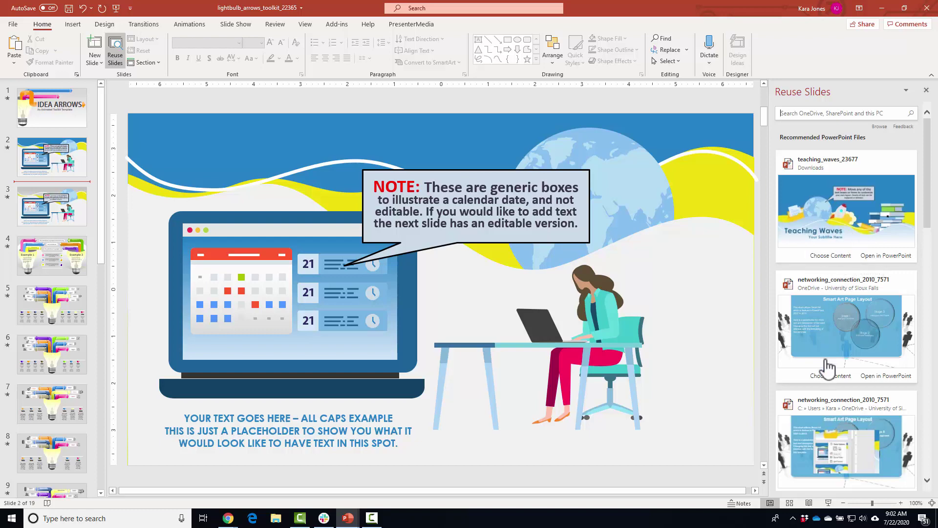
{"action": "scroll", "coordinate": [836, 360], "scroll_direction": "down", "scroll_amount": 5}
{"action": "scroll", "coordinate": [834, 338], "scroll_direction": "down", "scroll_amount": 5}
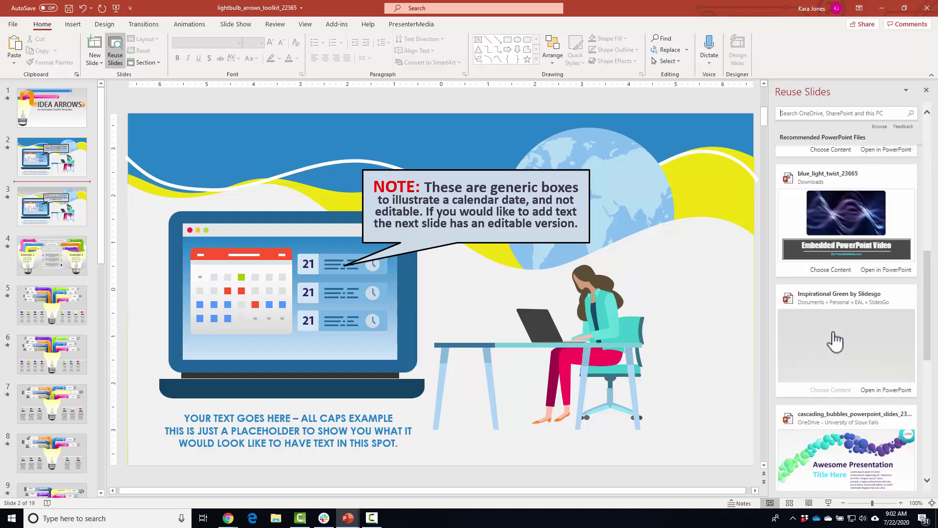
{"action": "scroll", "coordinate": [834, 338], "scroll_direction": "down", "scroll_amount": 5}
{"action": "scroll", "coordinate": [834, 339], "scroll_direction": "down", "scroll_amount": 5}
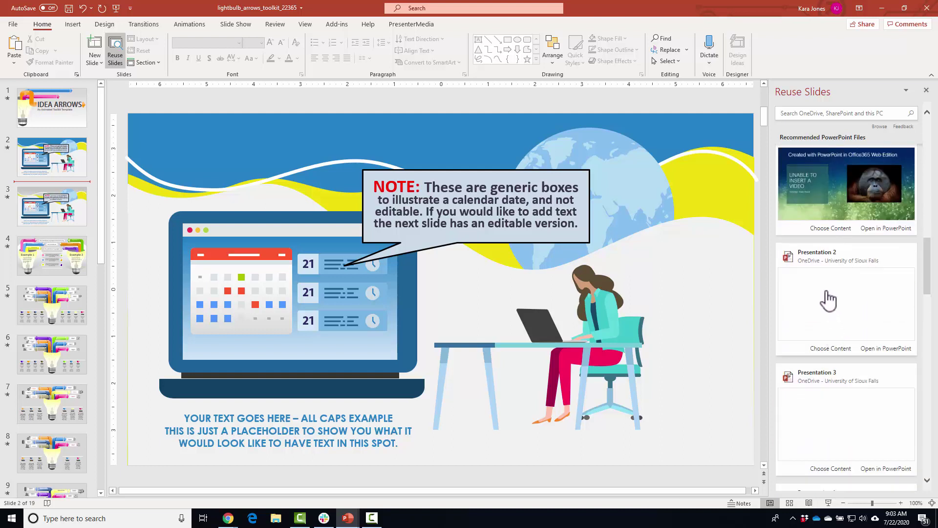
{"action": "left_click", "coordinate": [831, 229]}
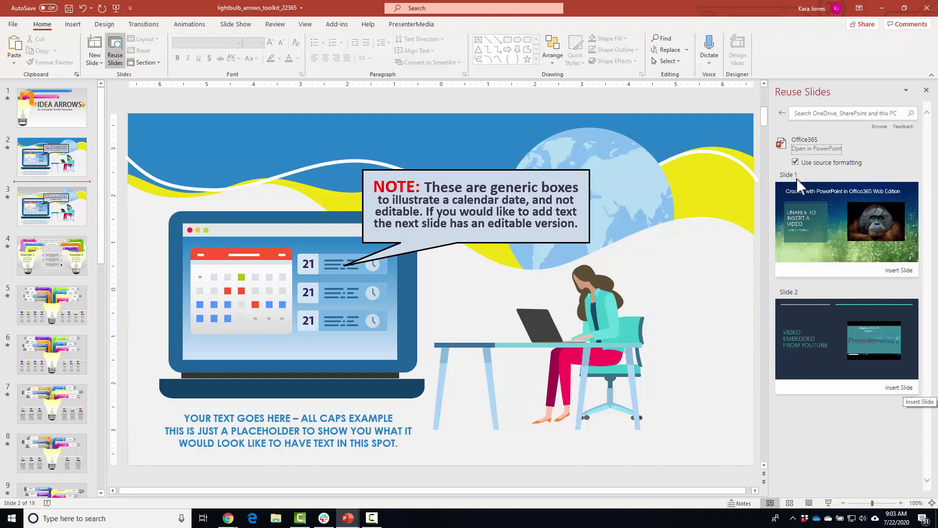
Step: Drag the YouTube video slide in after slide 2 and enable its blocked external content
{"action": "left_click", "coordinate": [794, 162]}
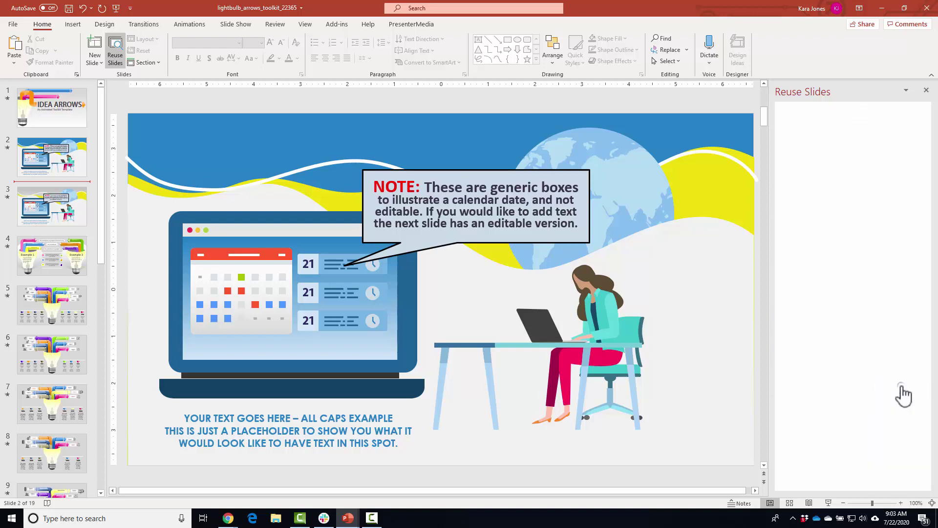
{"action": "left_click_drag", "start_coordinate": [880, 366], "coordinate": [72, 224]}
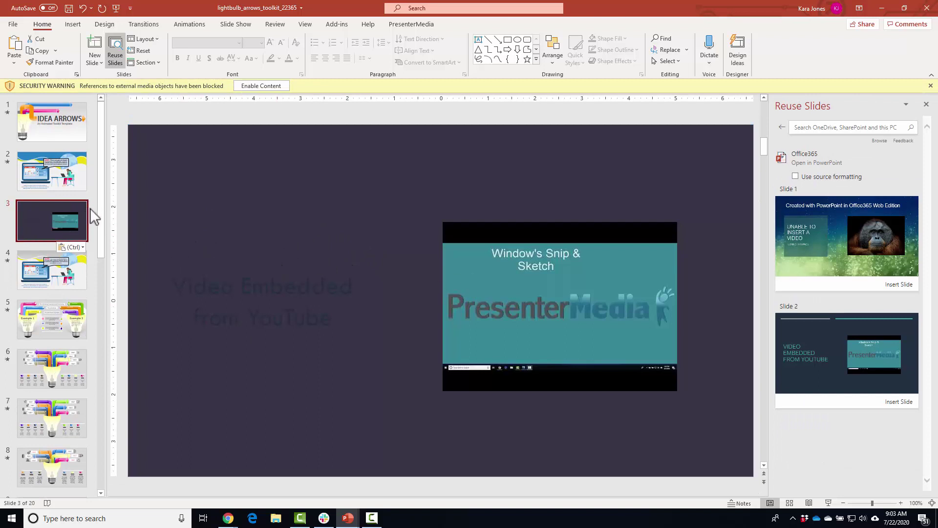
{"action": "left_click", "coordinate": [157, 207]}
{"action": "left_click", "coordinate": [253, 142]}
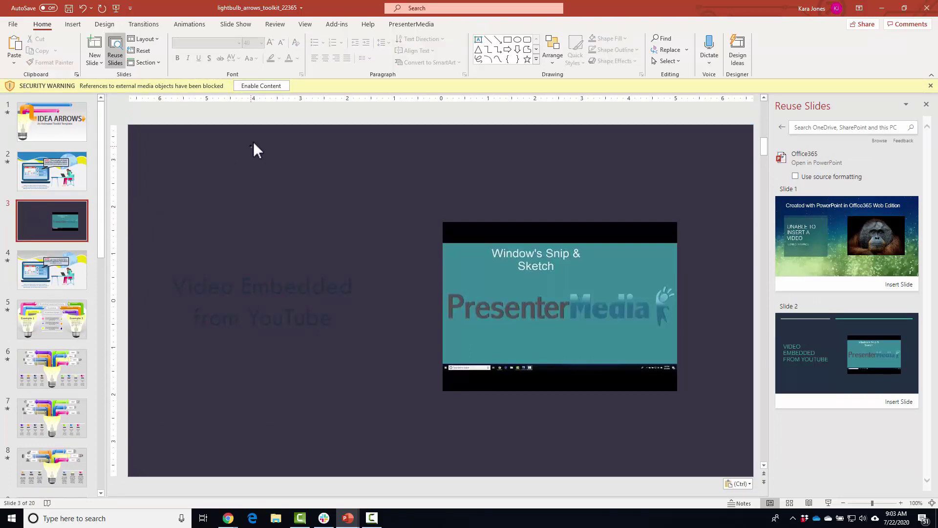
{"action": "left_click", "coordinate": [261, 85]}
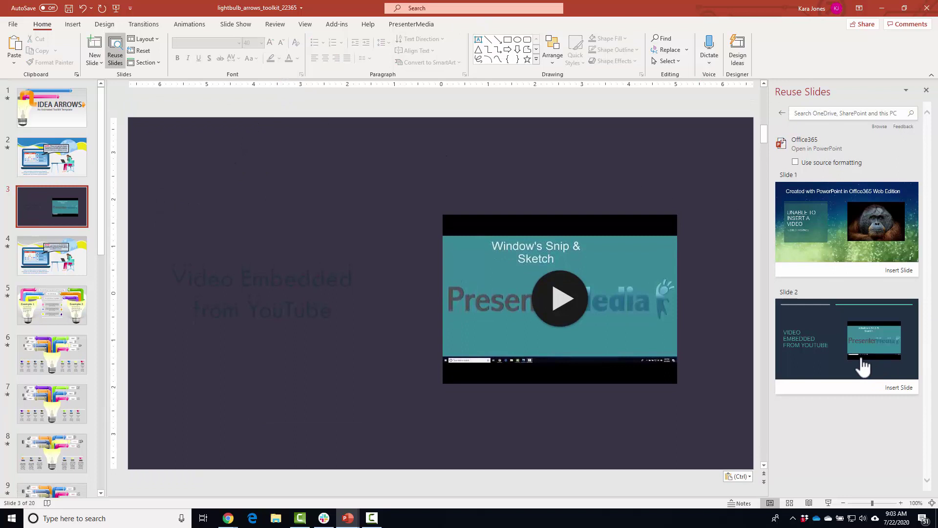
Step: Insert the video slide again with source formatting kept, then compare both versions
{"action": "left_click", "coordinate": [798, 162]}
{"action": "left_click", "coordinate": [892, 388]}
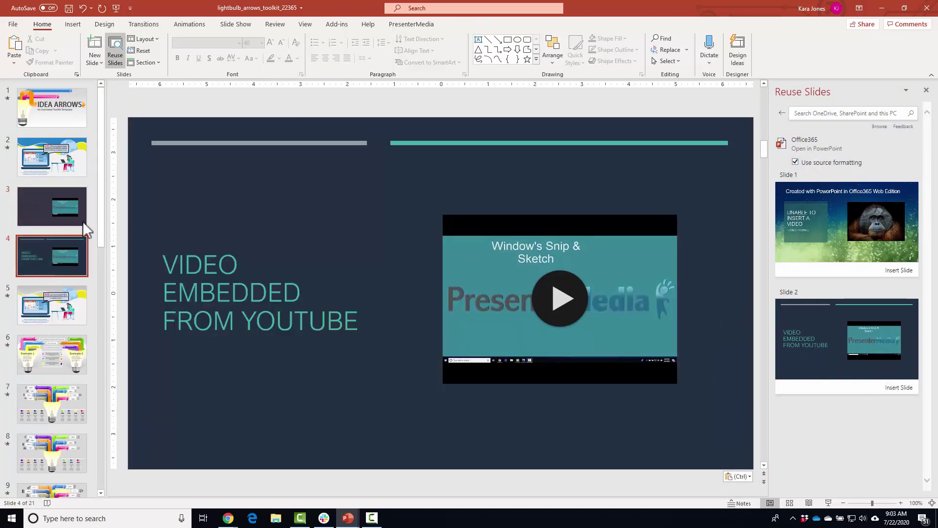
{"action": "left_click", "coordinate": [27, 204]}
{"action": "left_click", "coordinate": [42, 258]}
{"action": "left_click", "coordinate": [24, 198]}
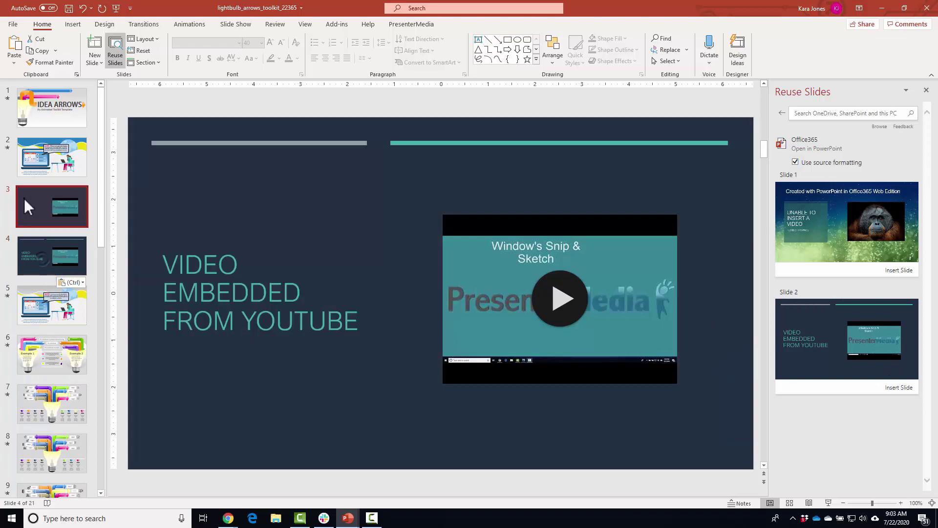